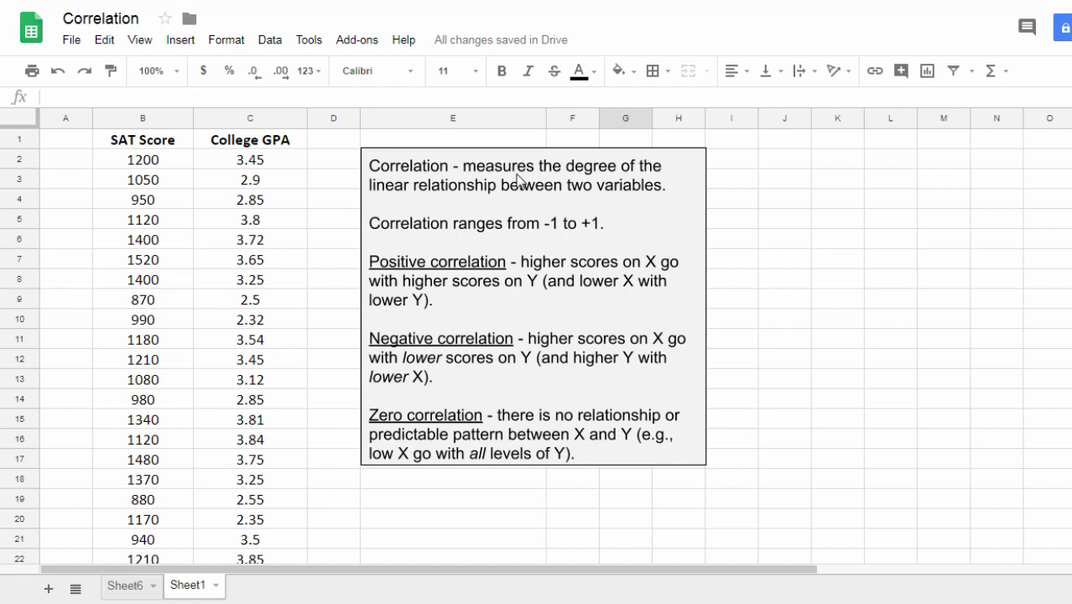
click(465, 162)
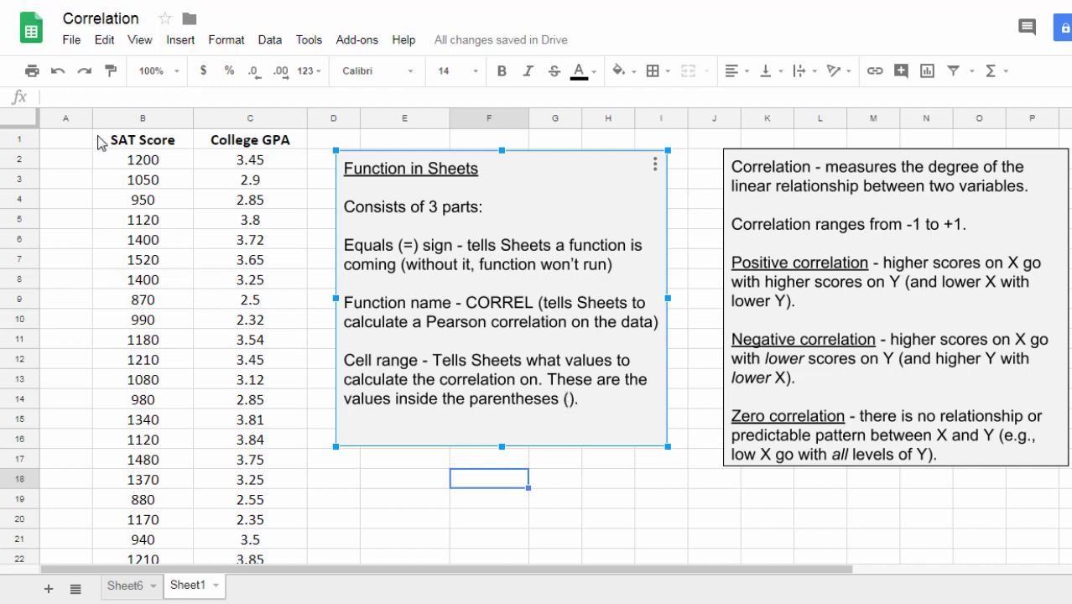
drag(138, 161, 256, 365)
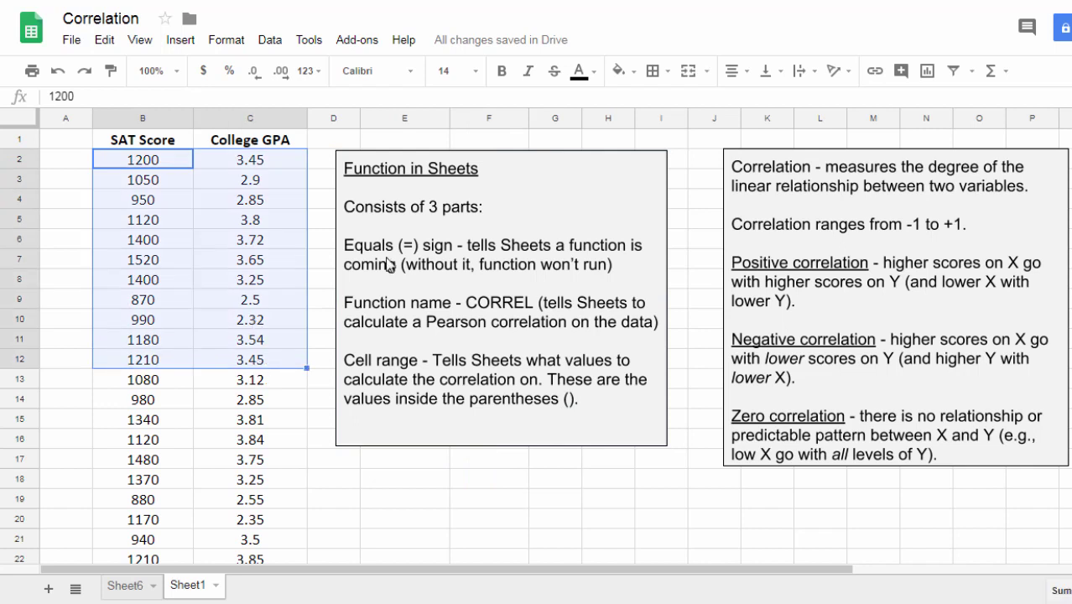
click(314, 244)
Move the Function in Sheets text box down to start in row 8, and enter the label Correlation in cell E2.
click(438, 157)
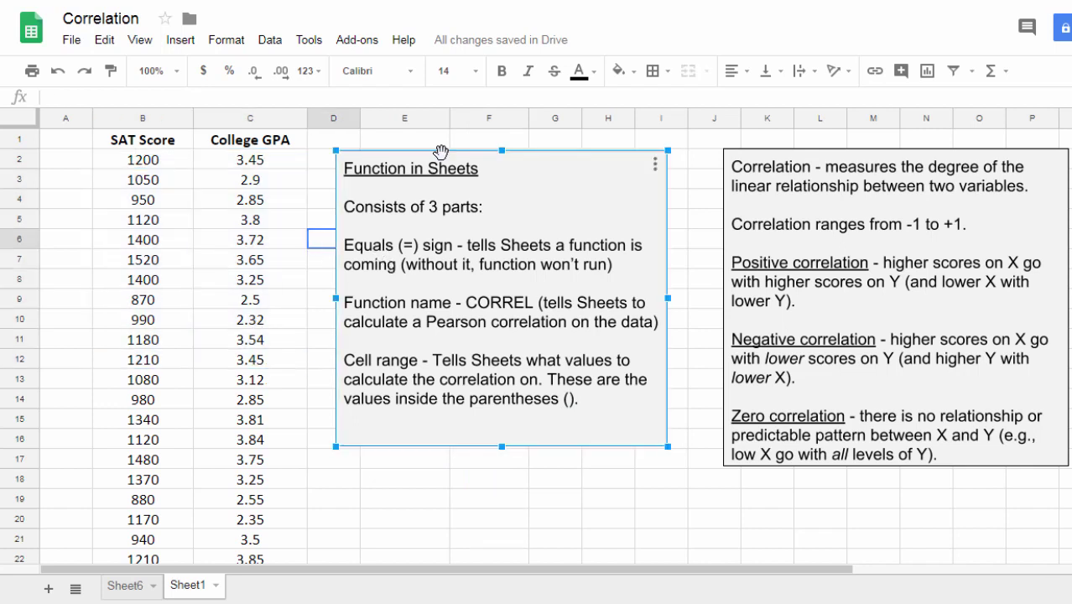
drag(438, 158, 436, 300)
click(398, 161)
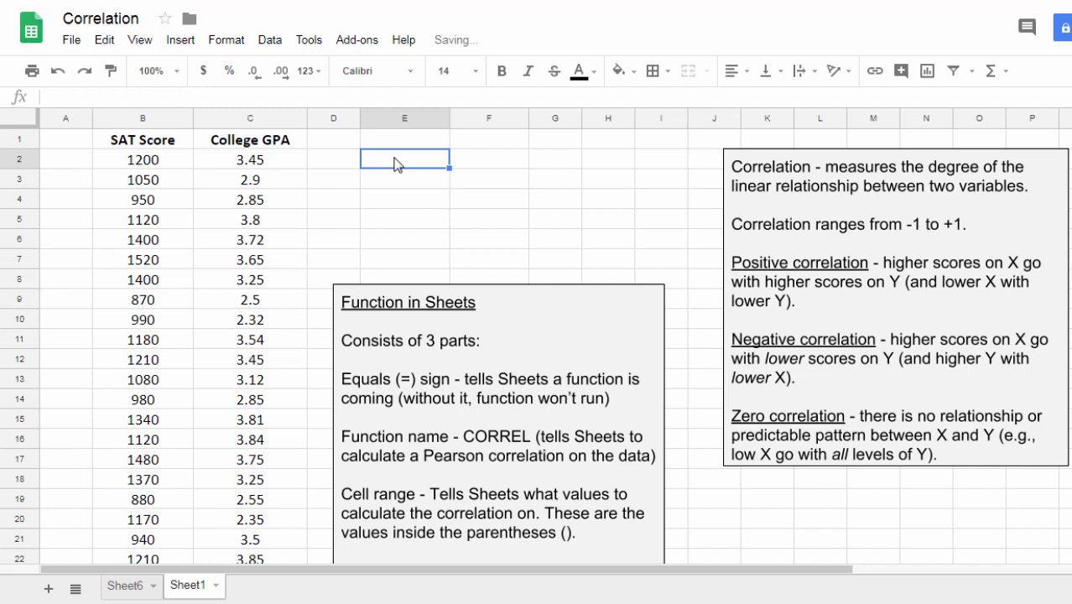
text(Correlation)
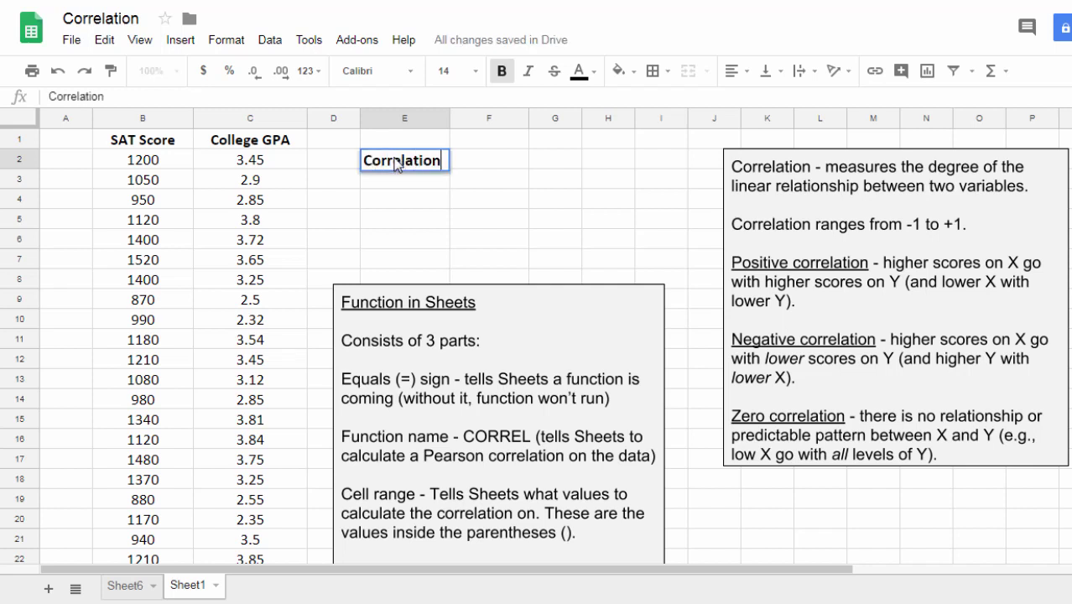
key(Tab)
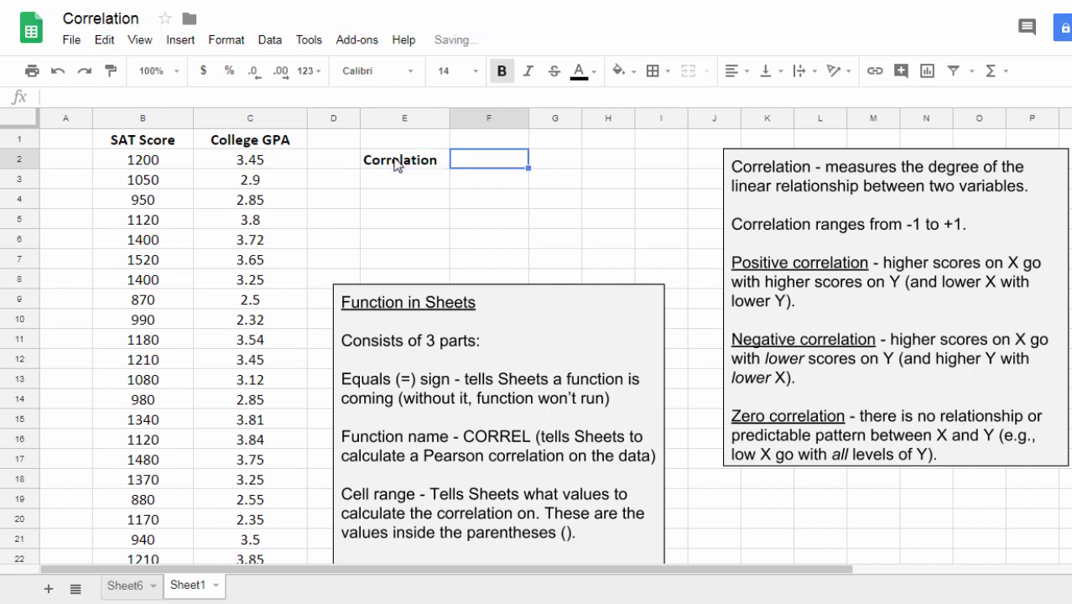
Turn off bold in cell F2 and start a CORREL formula there with the SAT scores B2:B31 as its first range.
click(502, 72)
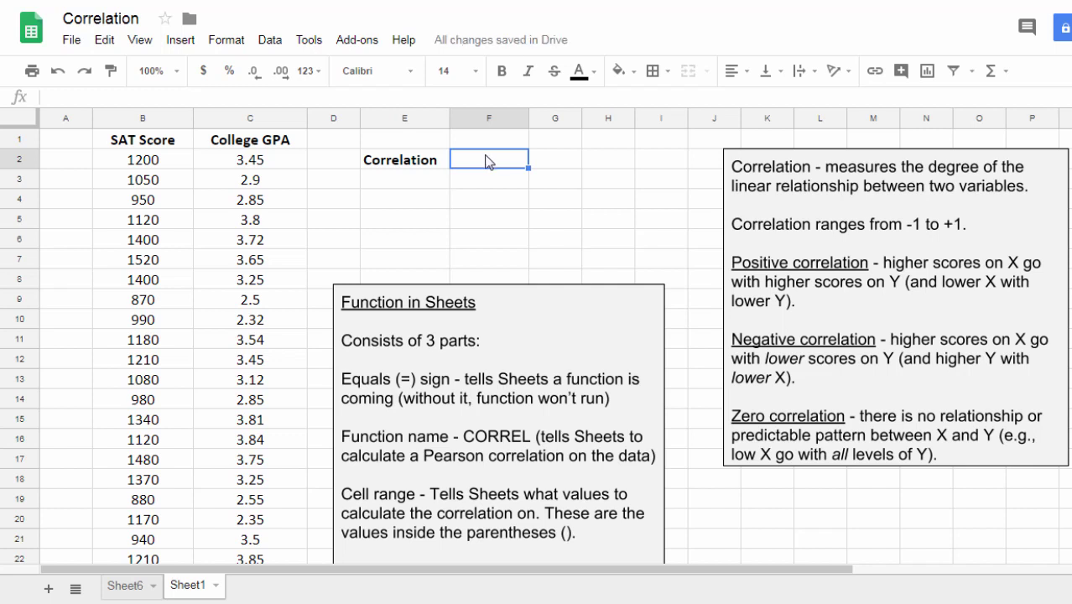
text(=)
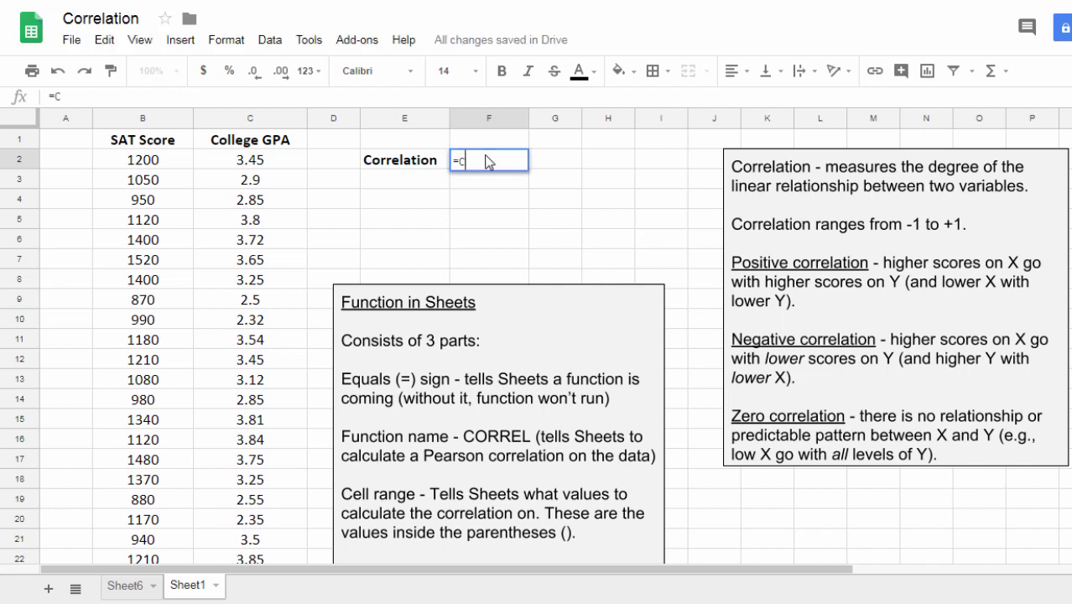
text(CORREL()
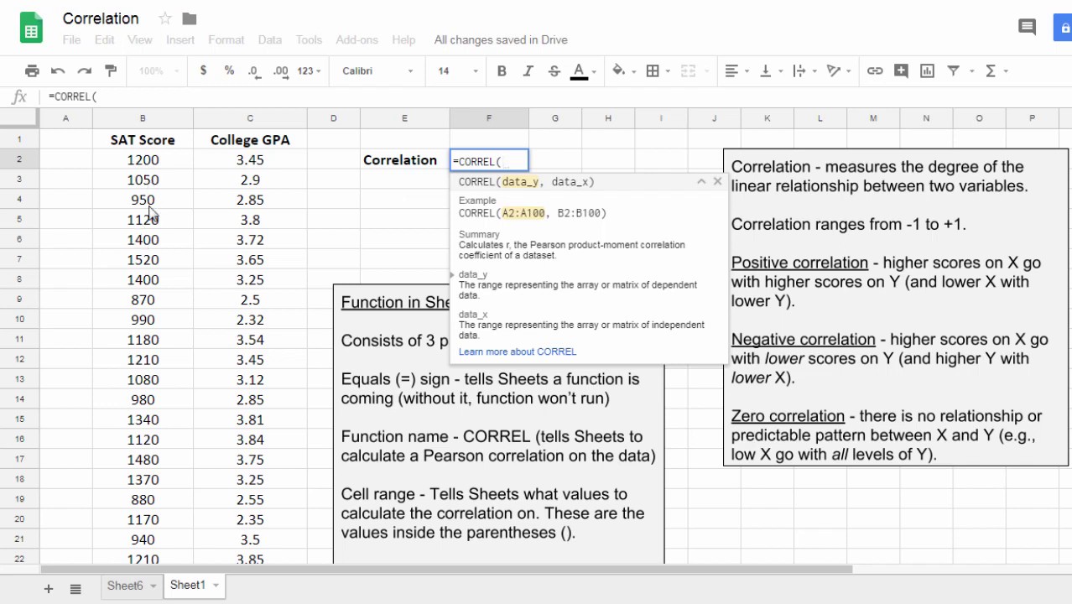
drag(159, 161, 160, 527)
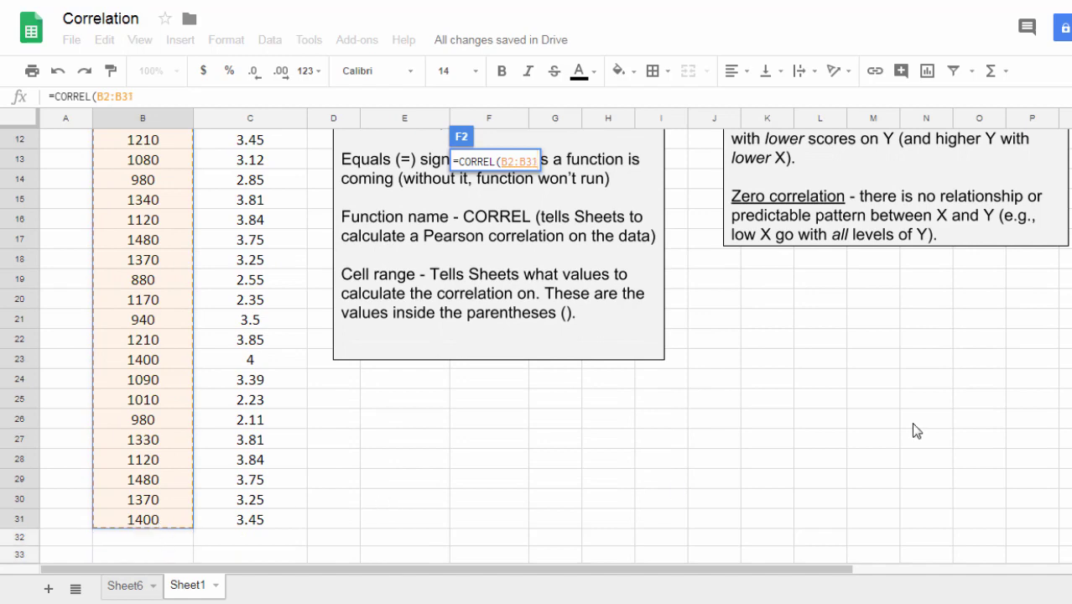
scroll(657, 177, up, 5)
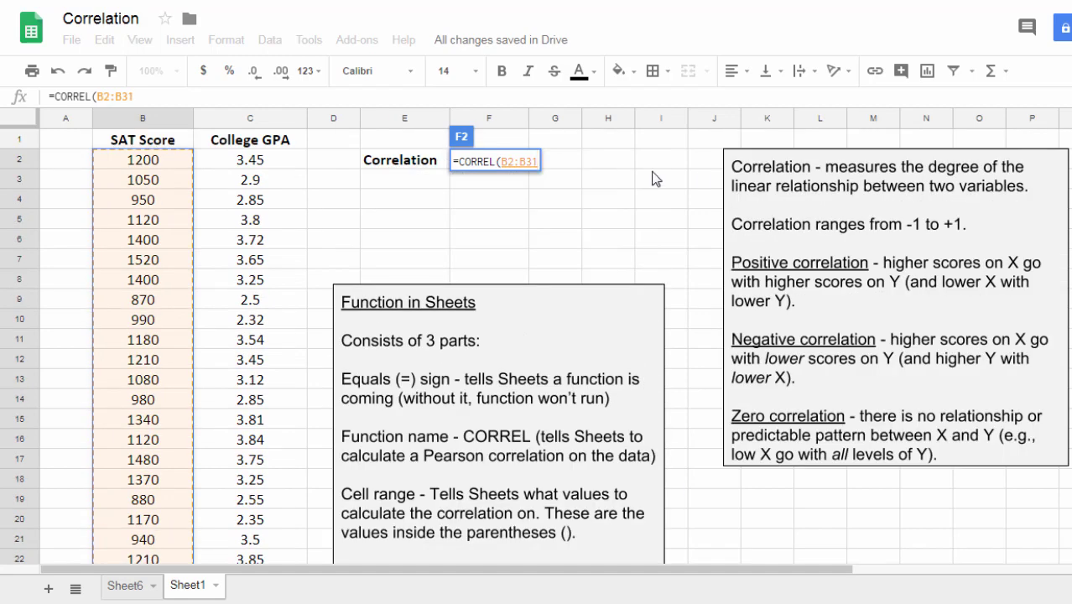
Add the College GPA range C2:C31 as the second argument and complete the formula =CORREL(B2:B31,C2:C31).
text(,)
click(277, 167)
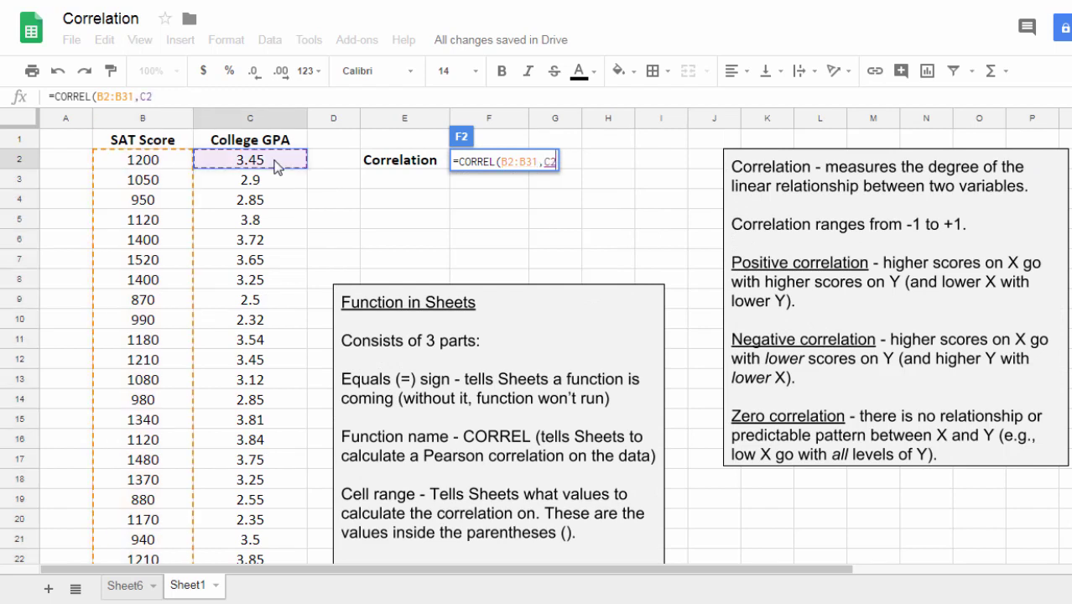
drag(276, 166, 269, 509)
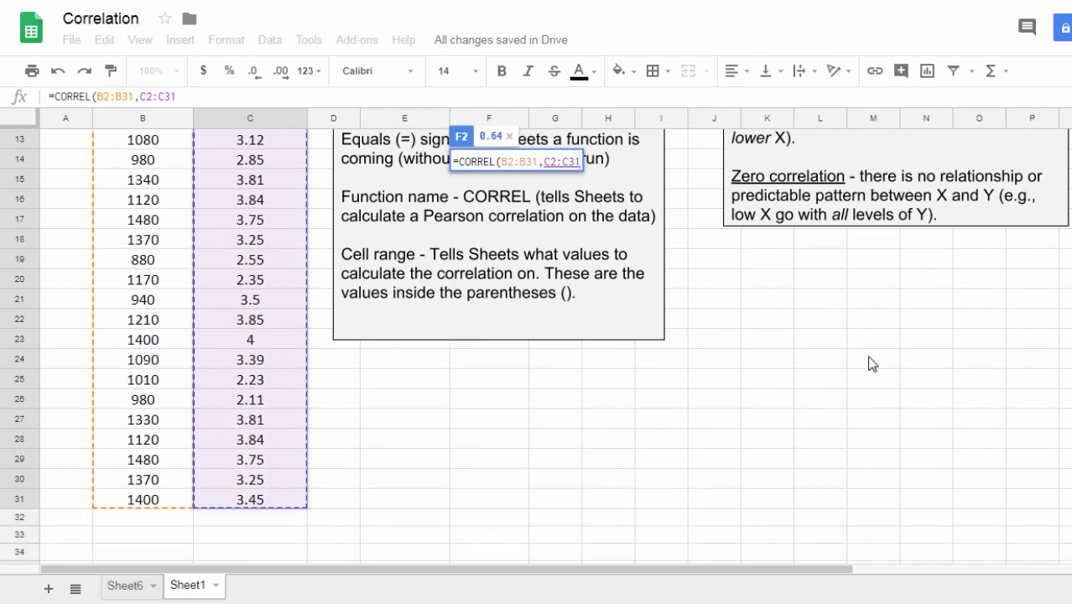
scroll(537, 344, up, 3)
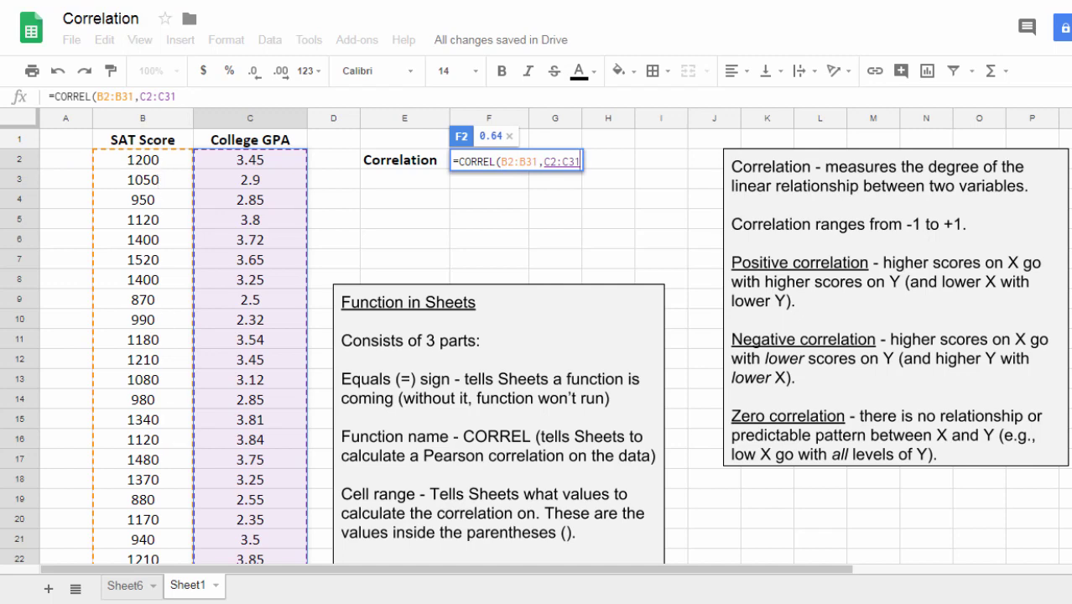
scroll(534, 346, down, 9)
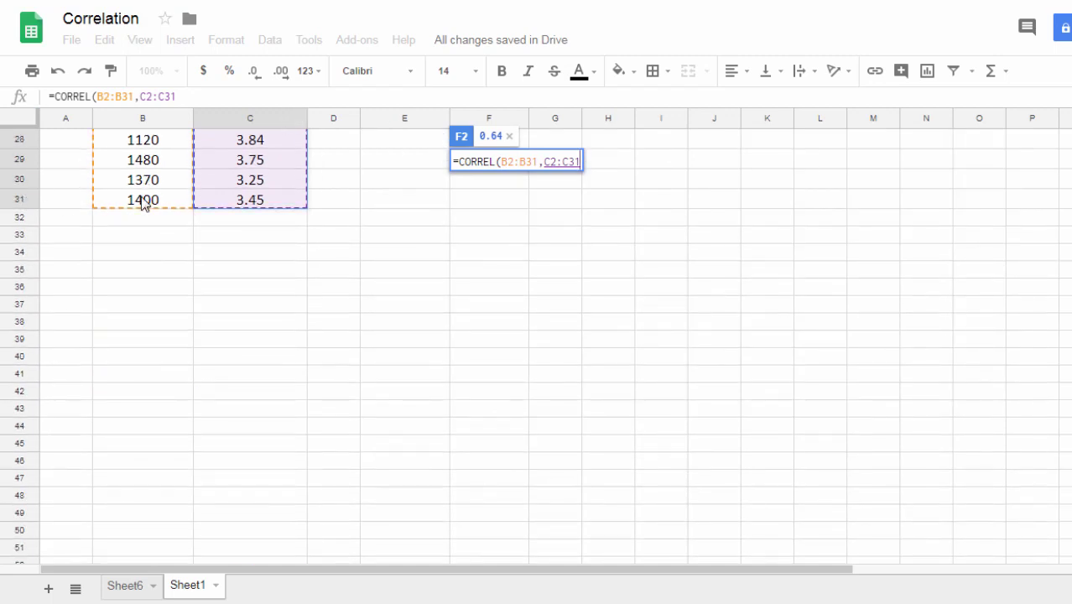
scroll(535, 346, up, 9)
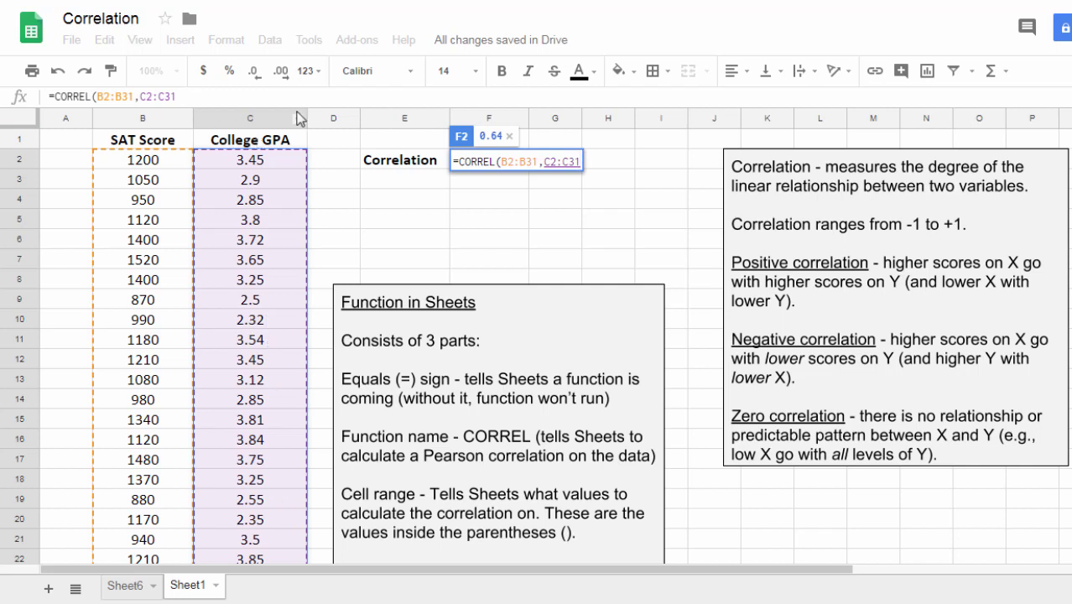
text())
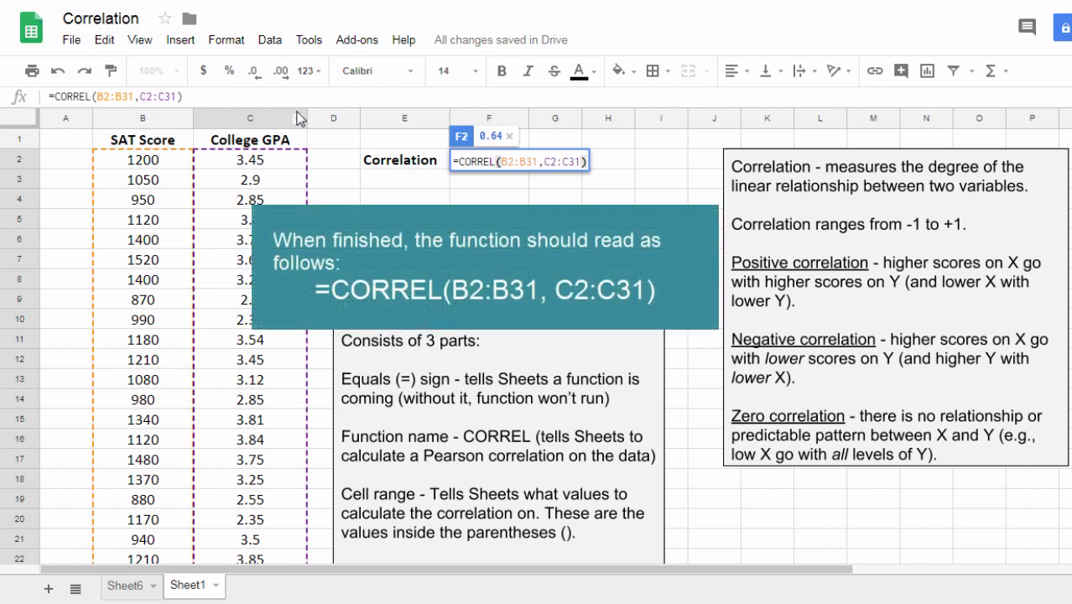
key(Return)
Increase the decimal places of the correlation result in F2 to seven.
click(508, 161)
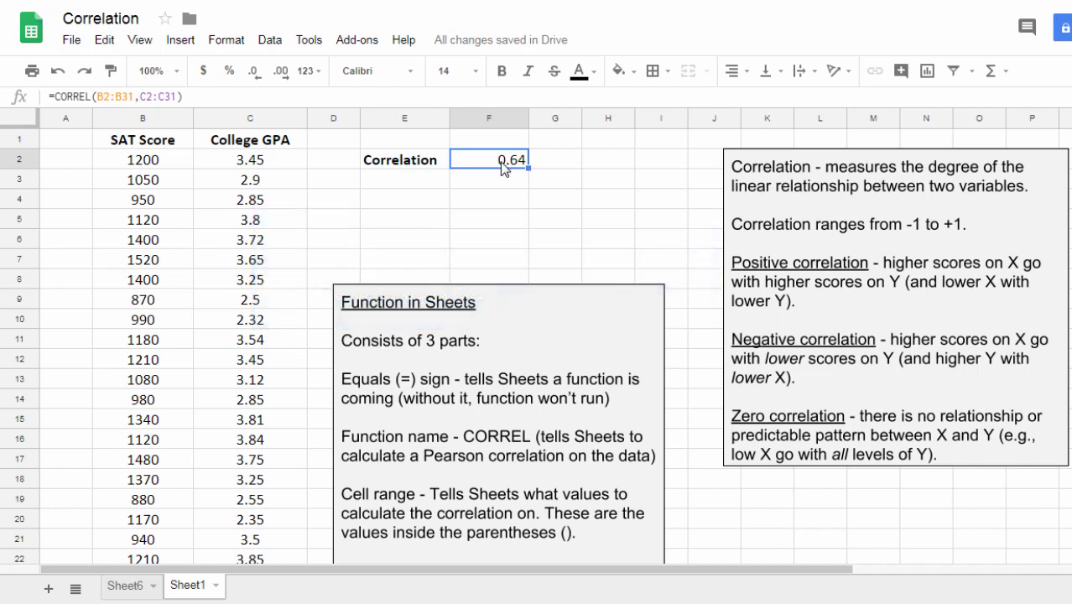
click(281, 72)
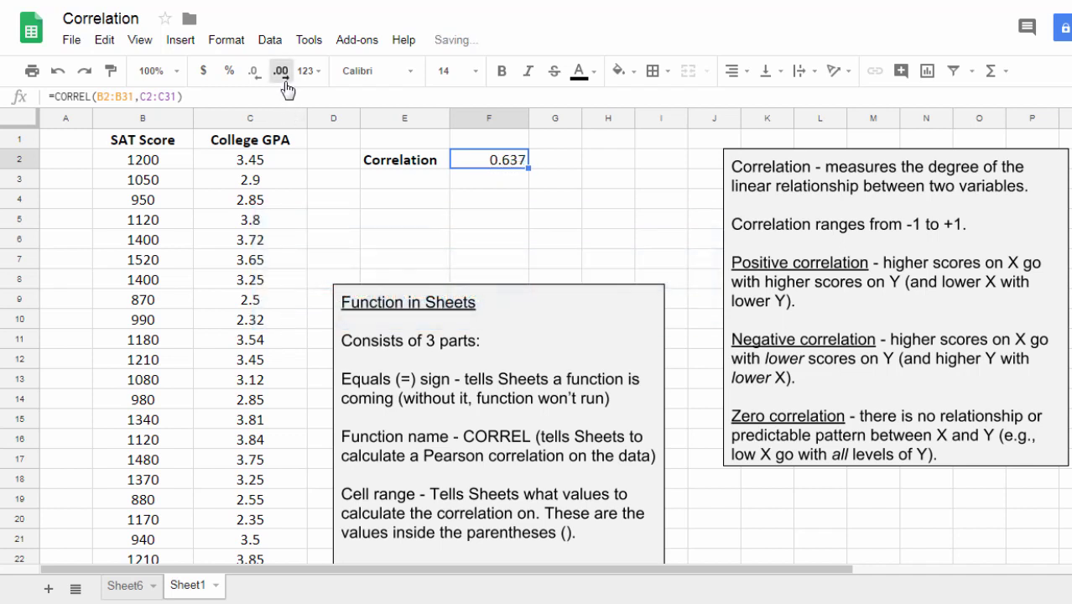
click(282, 72)
click(282, 72)
click(282, 72)
click(282, 74)
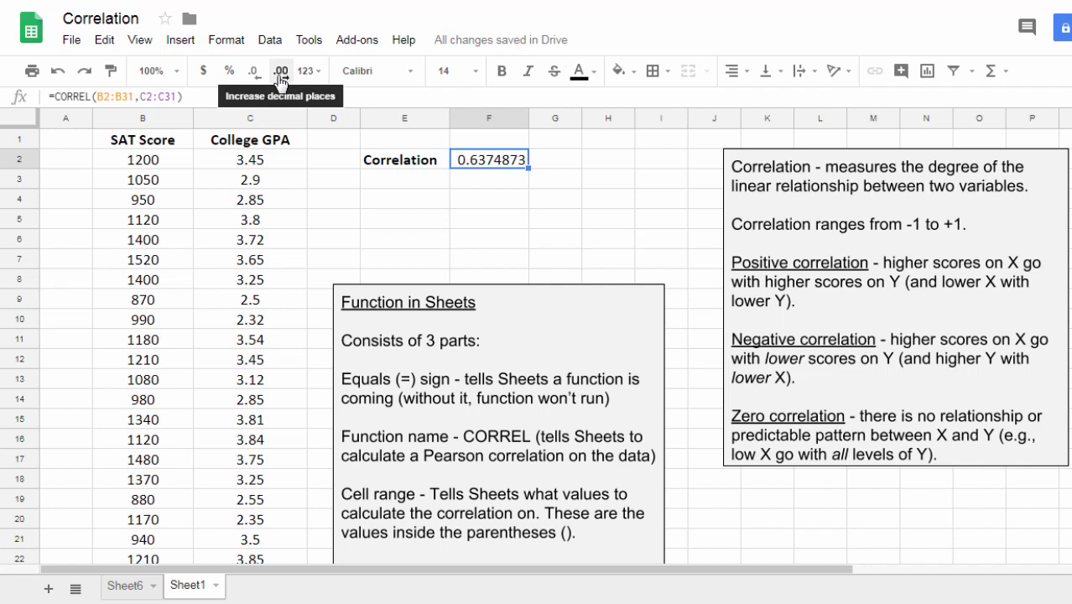
Reduce the correlation result in F2 to two decimal places.
click(262, 82)
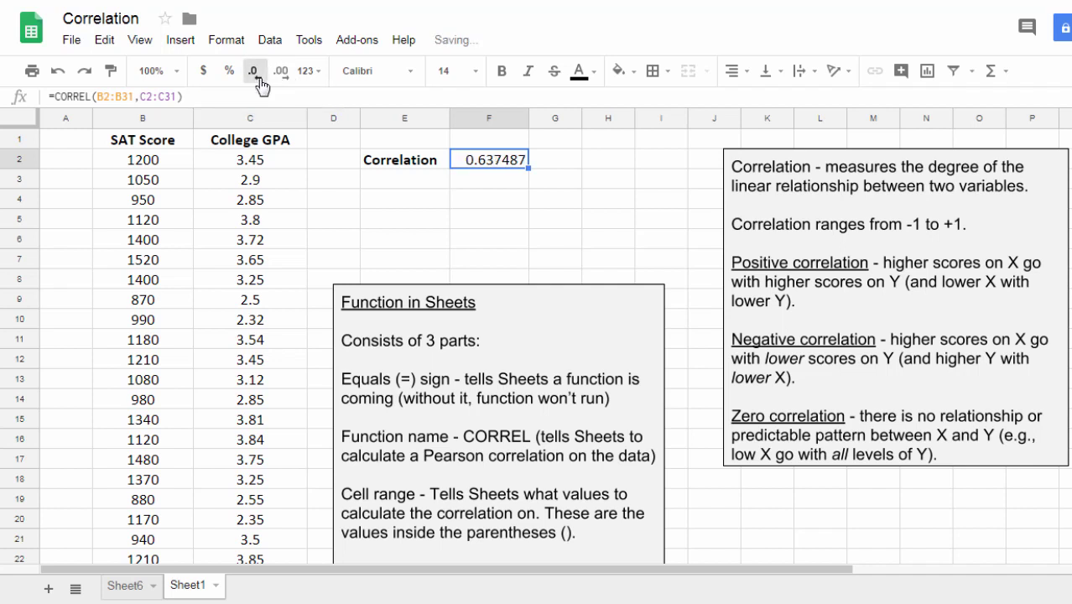
click(261, 82)
click(261, 82)
click(262, 83)
click(263, 83)
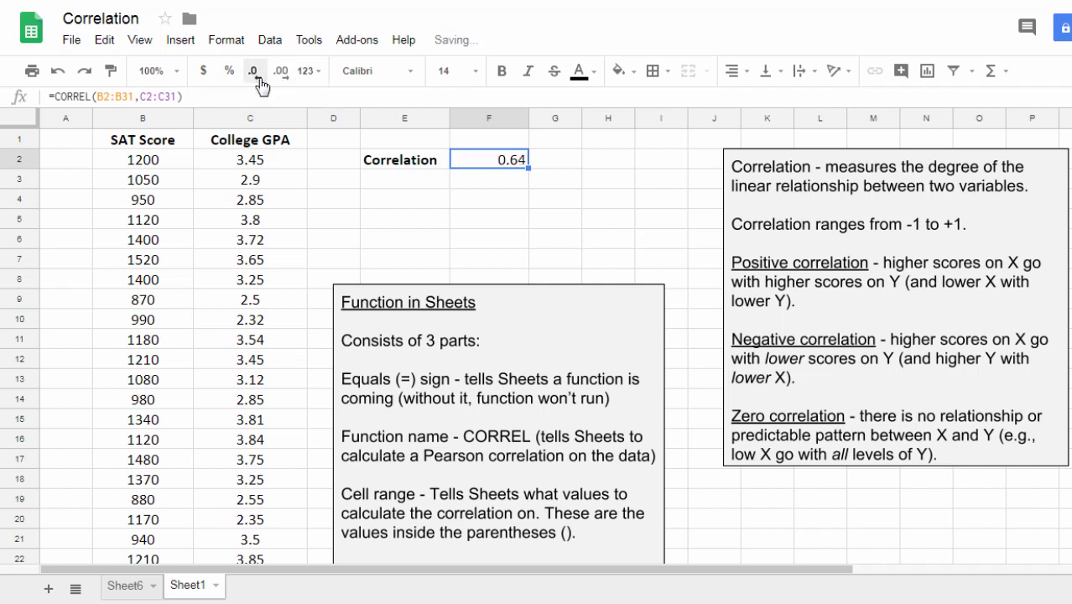
Make the correlation result in cell F2 bold.
click(541, 198)
click(507, 167)
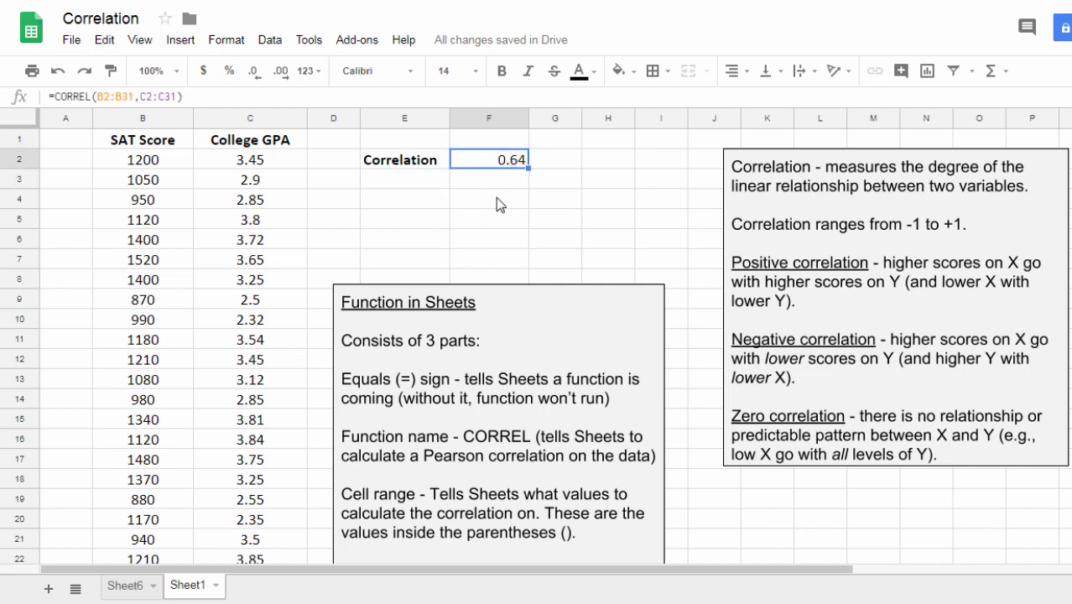
click(502, 81)
click(405, 182)
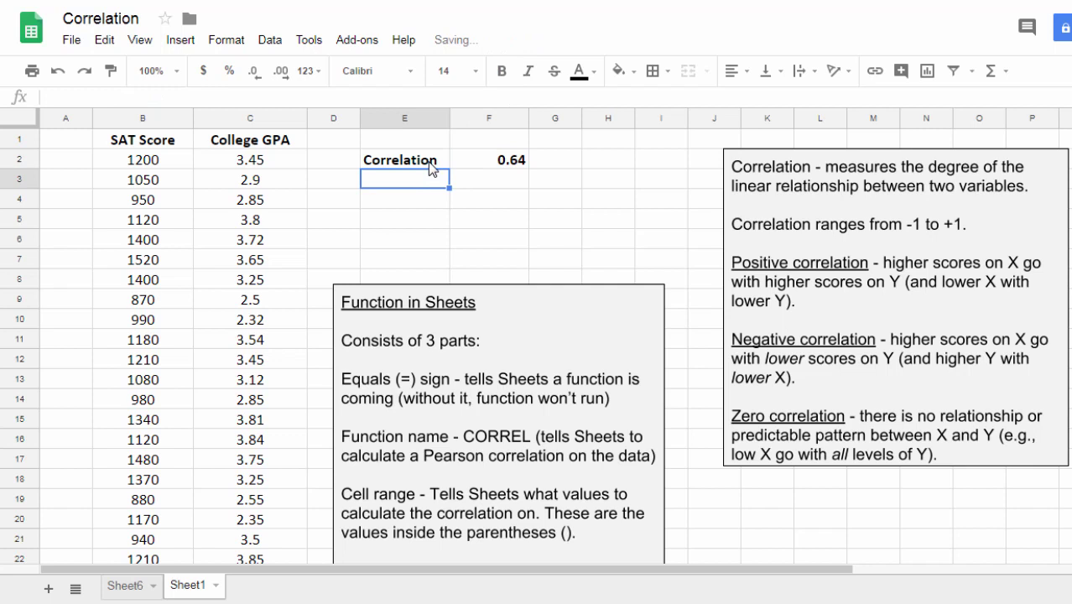
Apply a thicker outer border around the correlation label and result in E2:F2.
drag(427, 161, 478, 162)
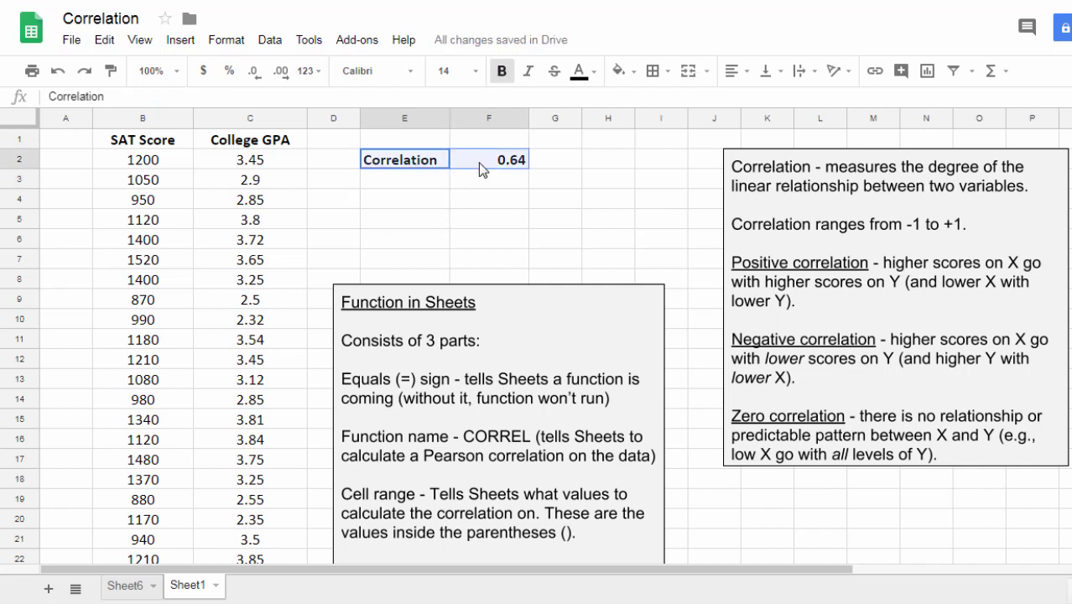
click(655, 72)
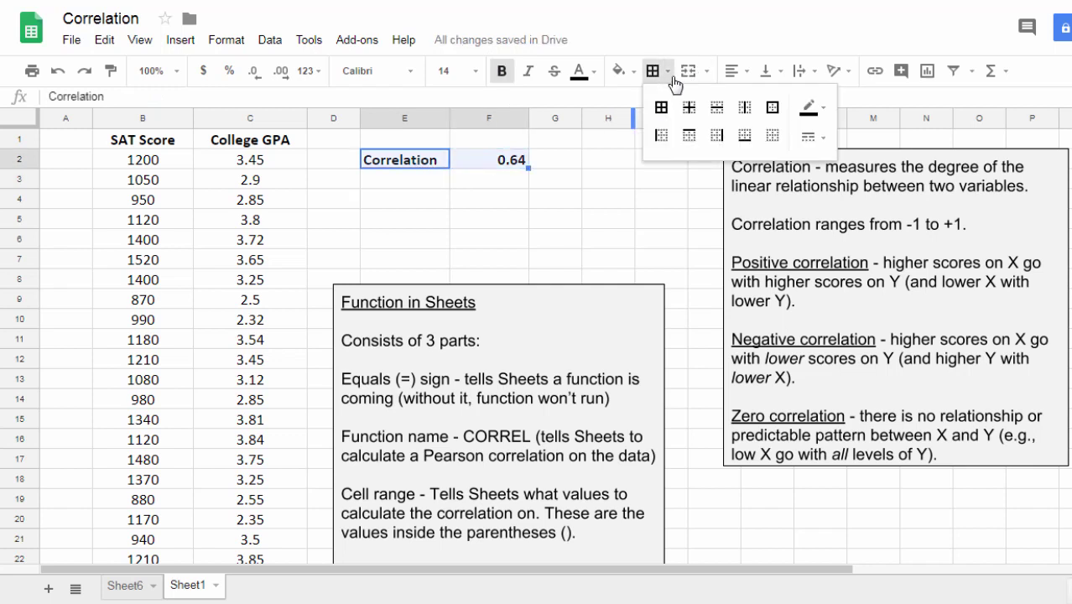
click(812, 139)
click(847, 184)
click(772, 108)
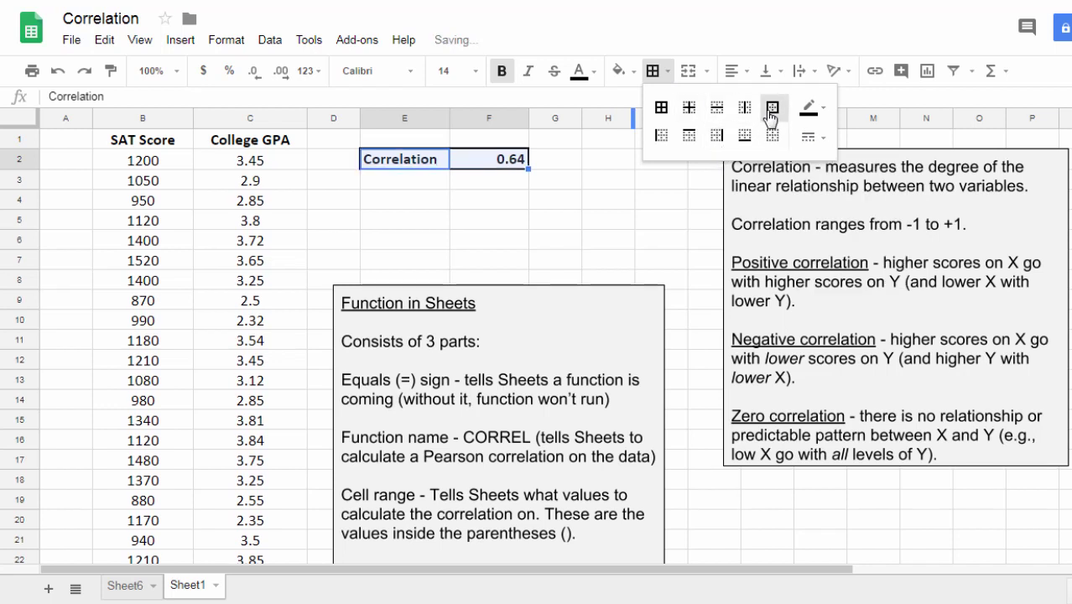
Fill the bordered cells E2:F2 with light gray.
click(620, 71)
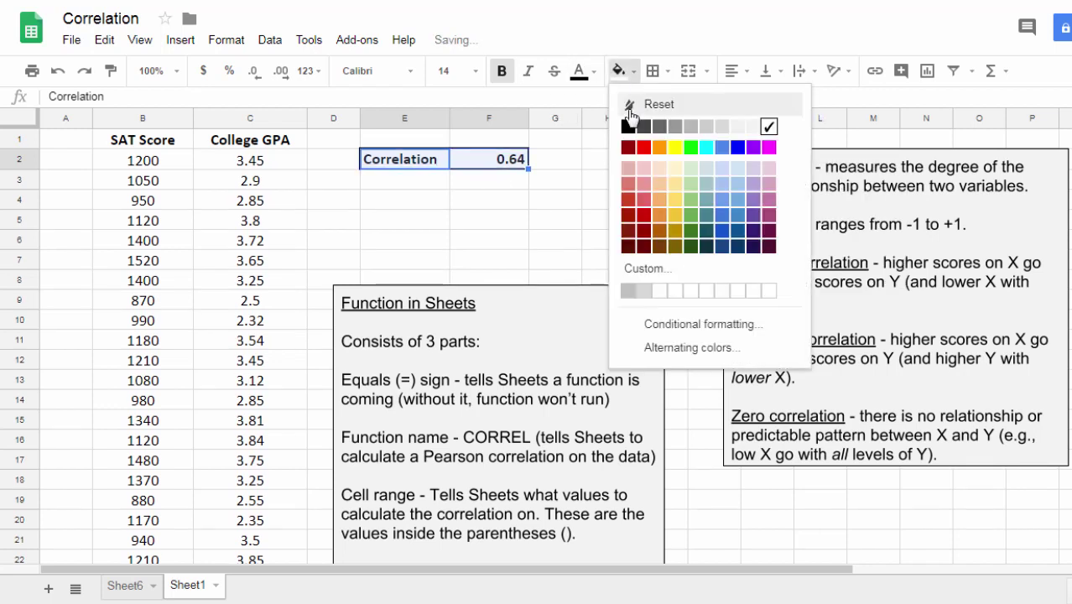
click(723, 127)
click(510, 203)
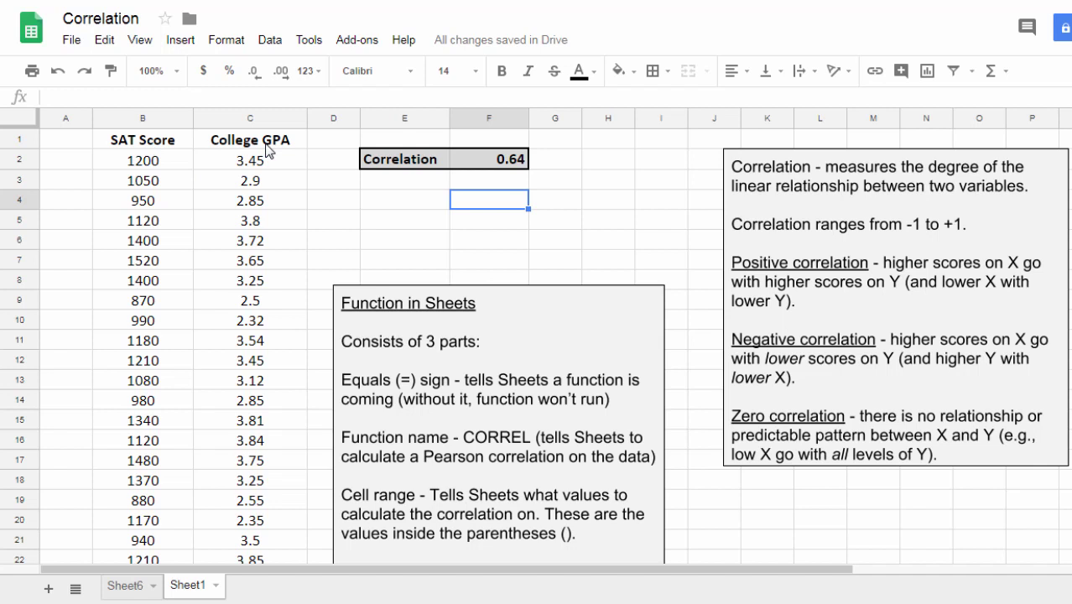
Examine the SAT Score and College GPA pairs in rows 2 and 19 together with the correlation result.
click(161, 158)
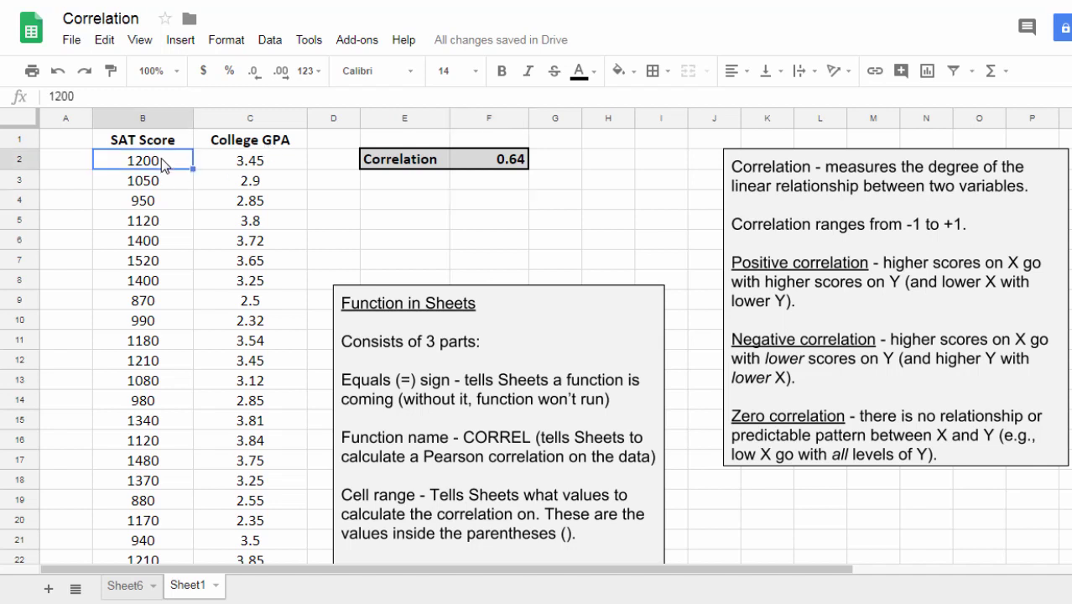
click(278, 164)
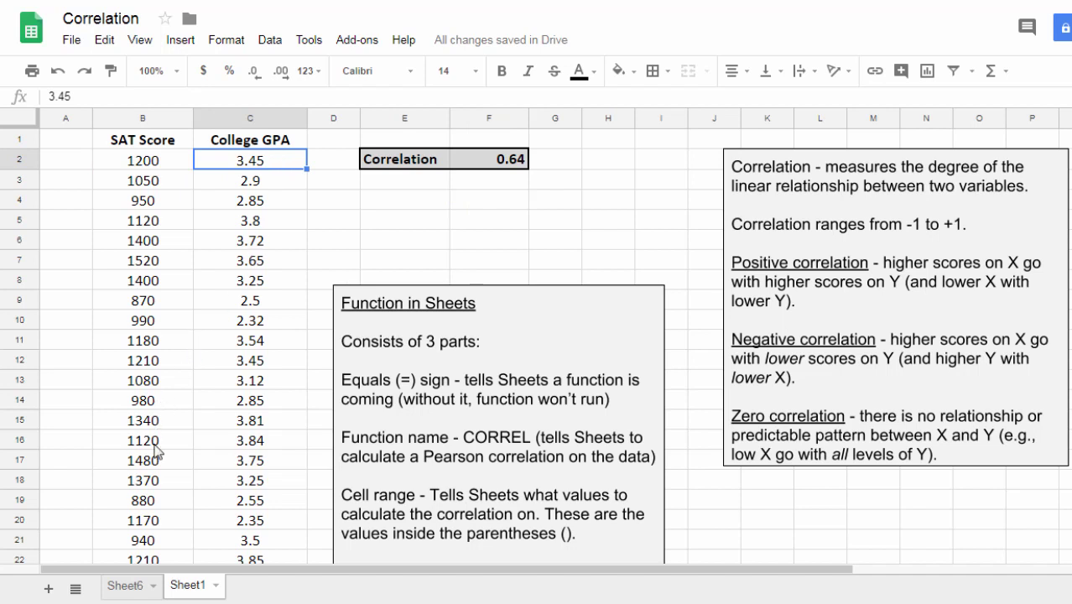
click(175, 502)
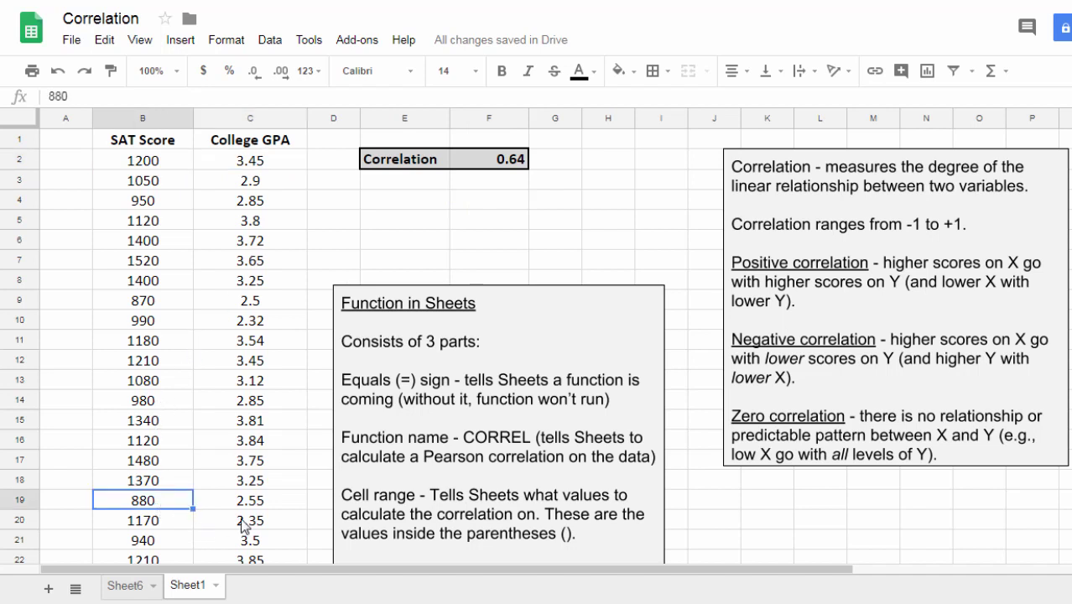
click(277, 508)
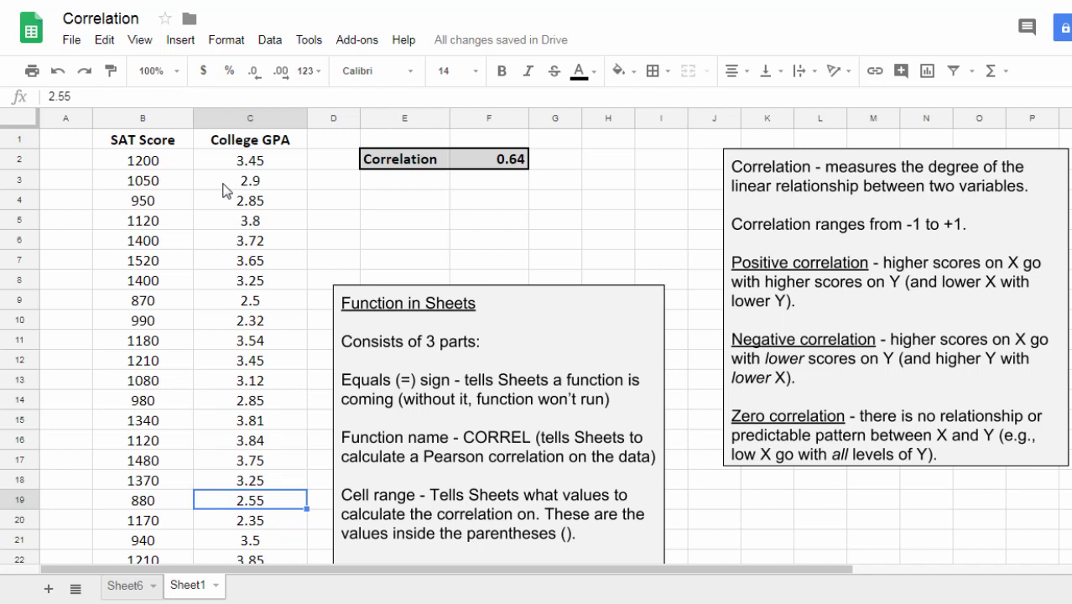
click(515, 164)
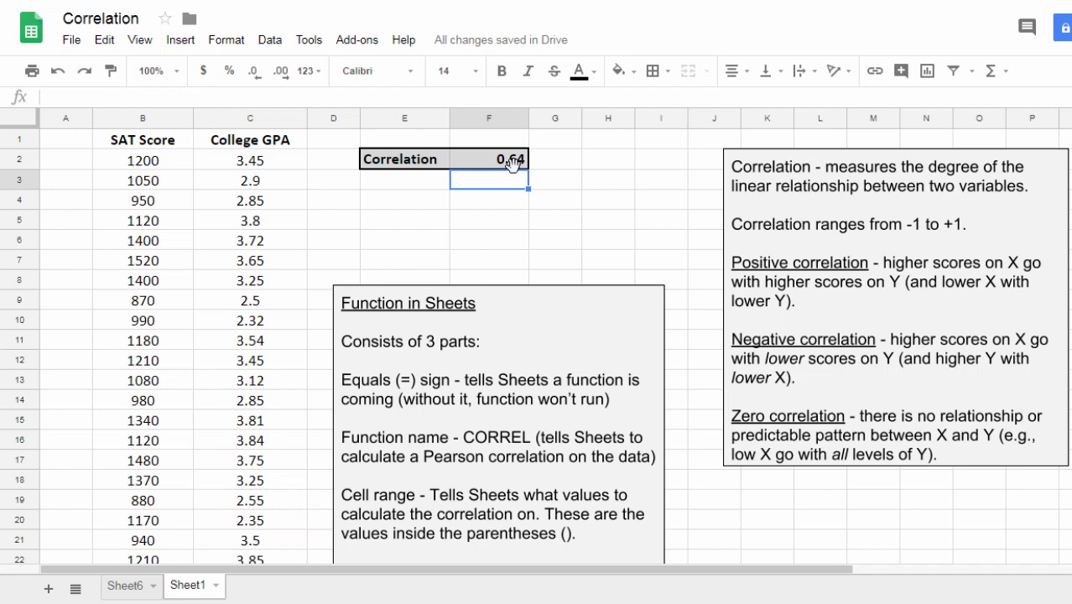
click(515, 193)
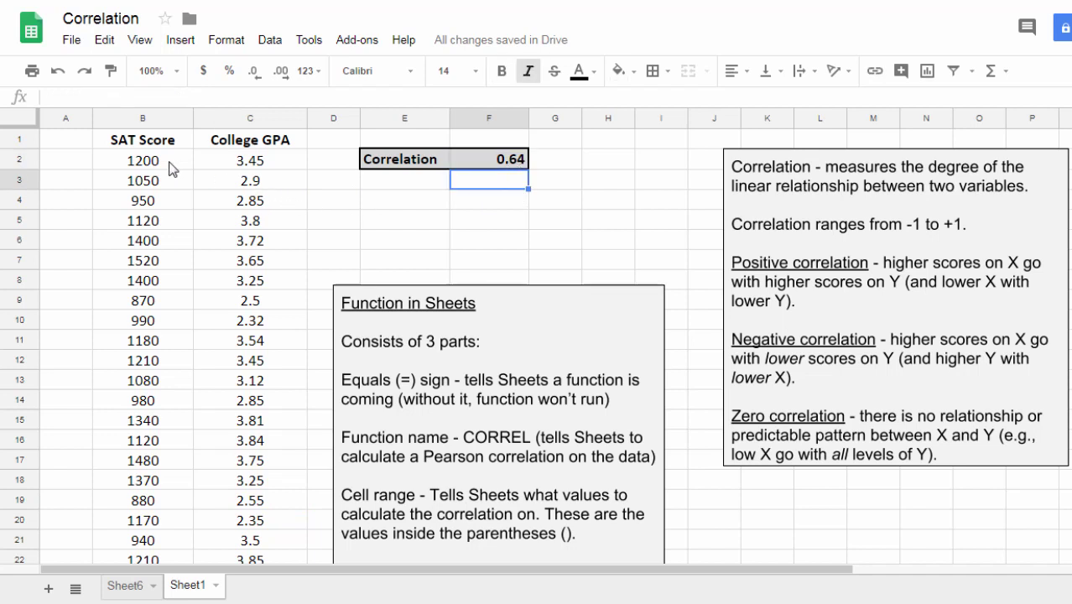
click(135, 144)
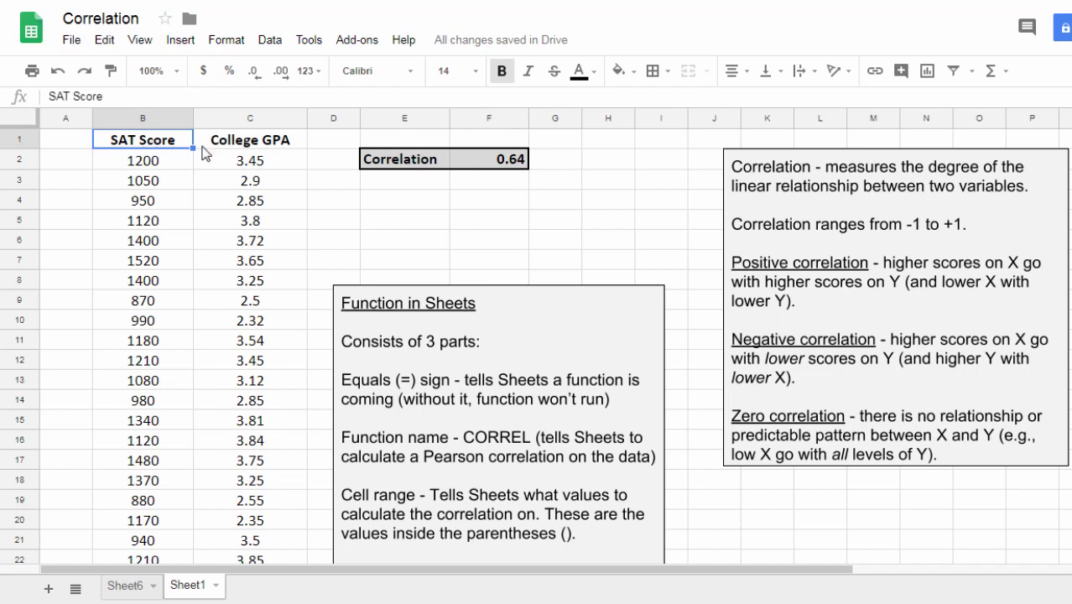
click(267, 149)
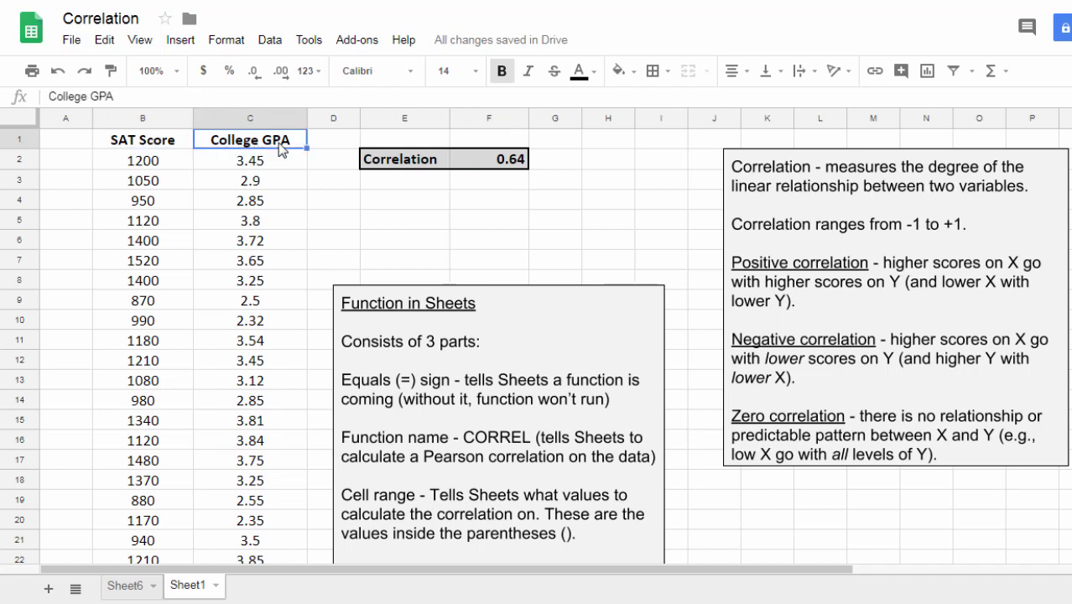
Move the Function in Sheets text box up to sit just beneath the correlation result, and deselect it.
click(679, 267)
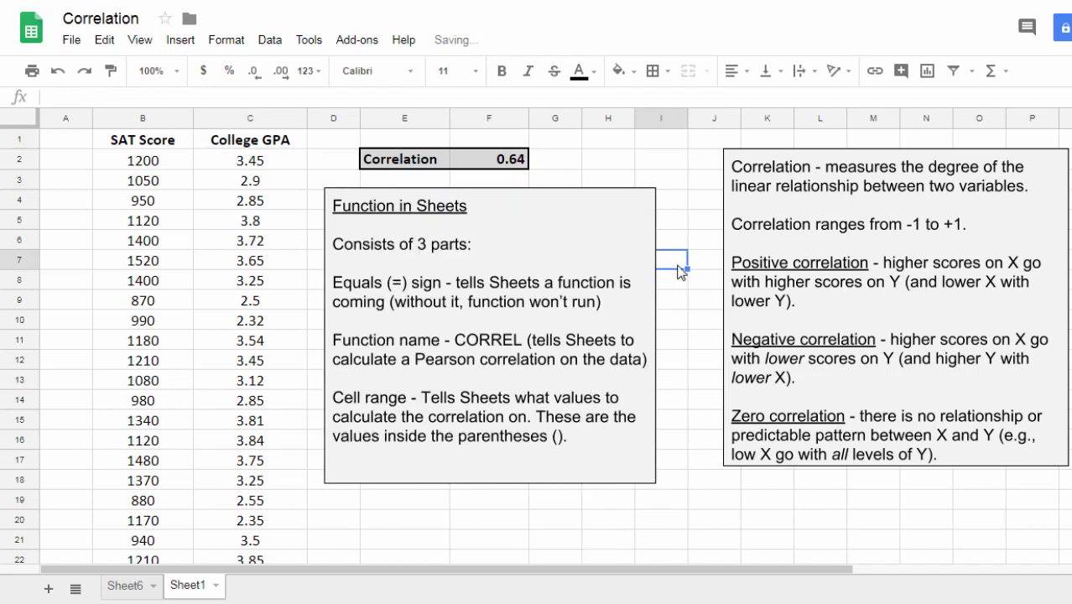